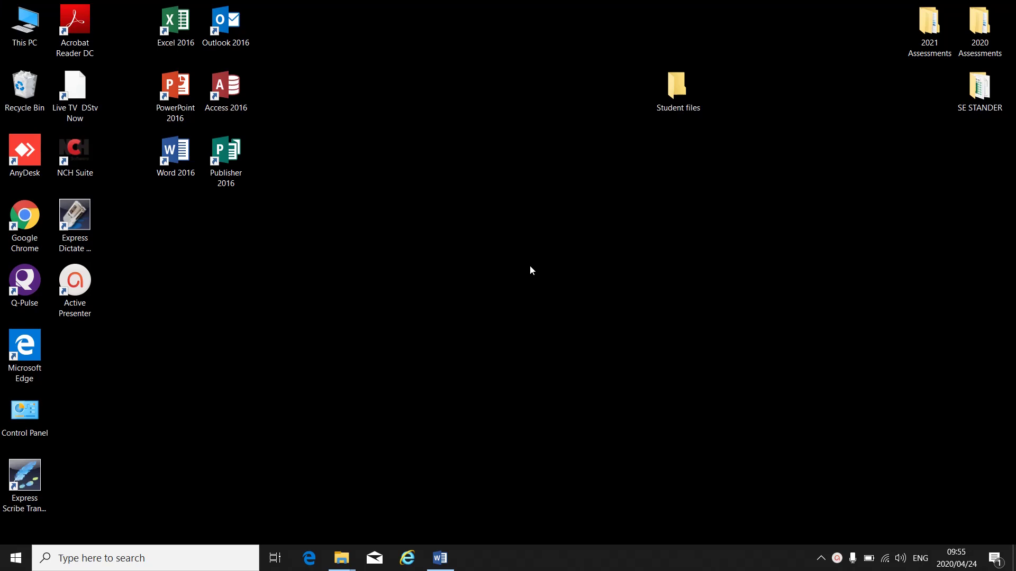
Step: Launch PowerPoint 2016, dismiss the activation prompt, and create a blank presentation
{"action": "double_click", "coordinate": [178, 102]}
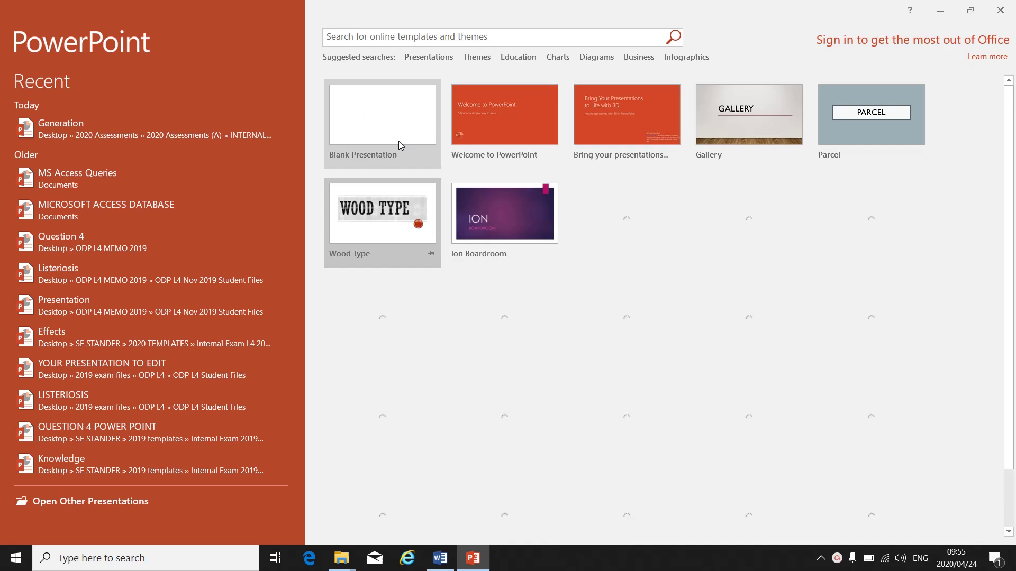
{"action": "left_click", "coordinate": [658, 129]}
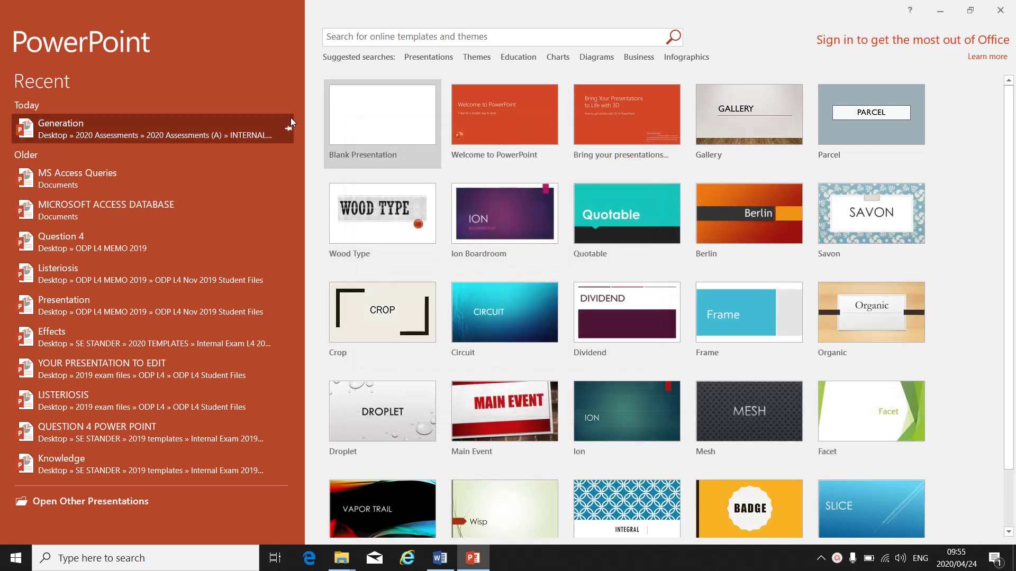
{"action": "left_click", "coordinate": [358, 124]}
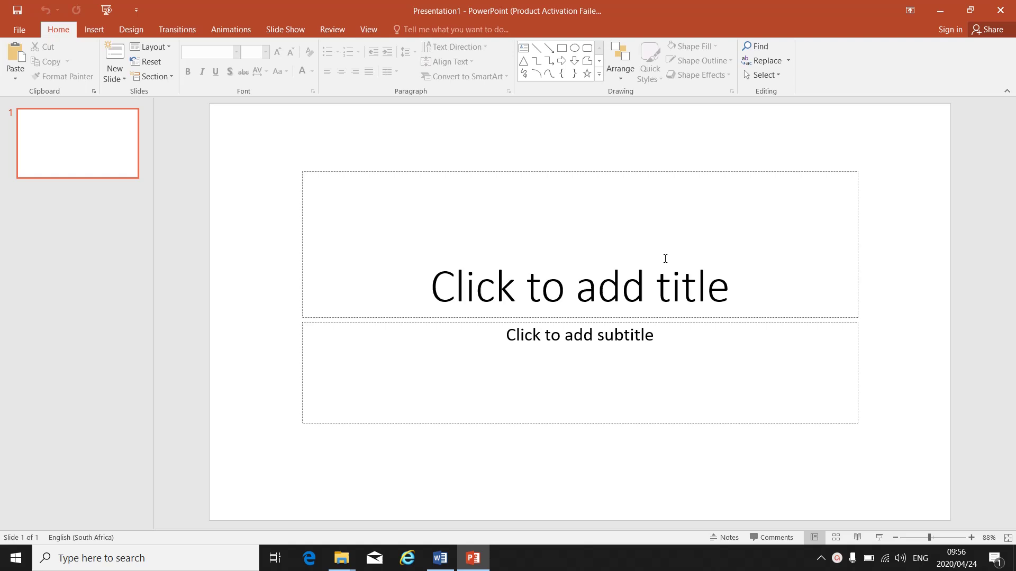
Step: Add two new slides from the Home tab's New Slide button
{"action": "left_click", "coordinate": [92, 29]}
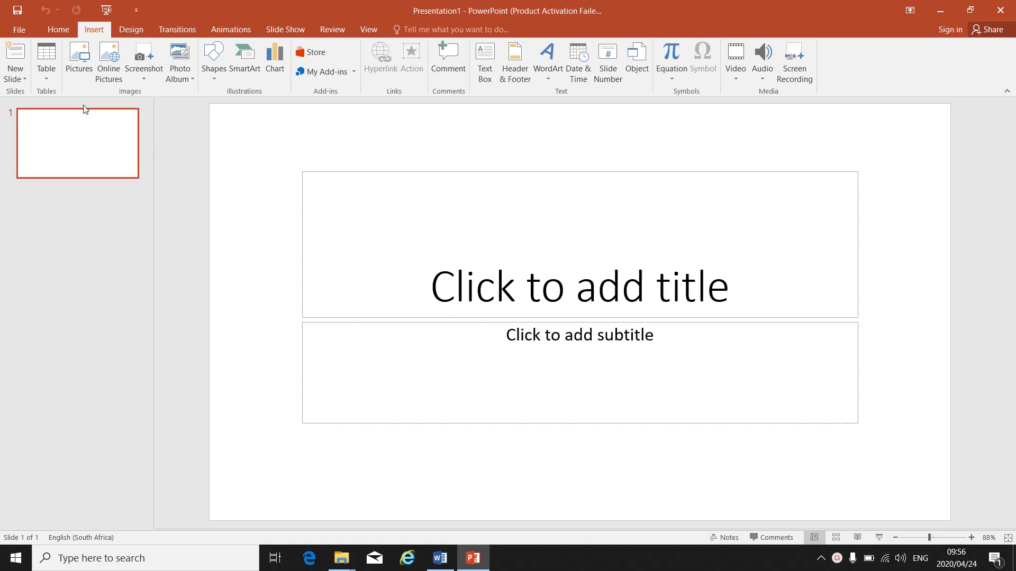
{"action": "left_click", "coordinate": [61, 30]}
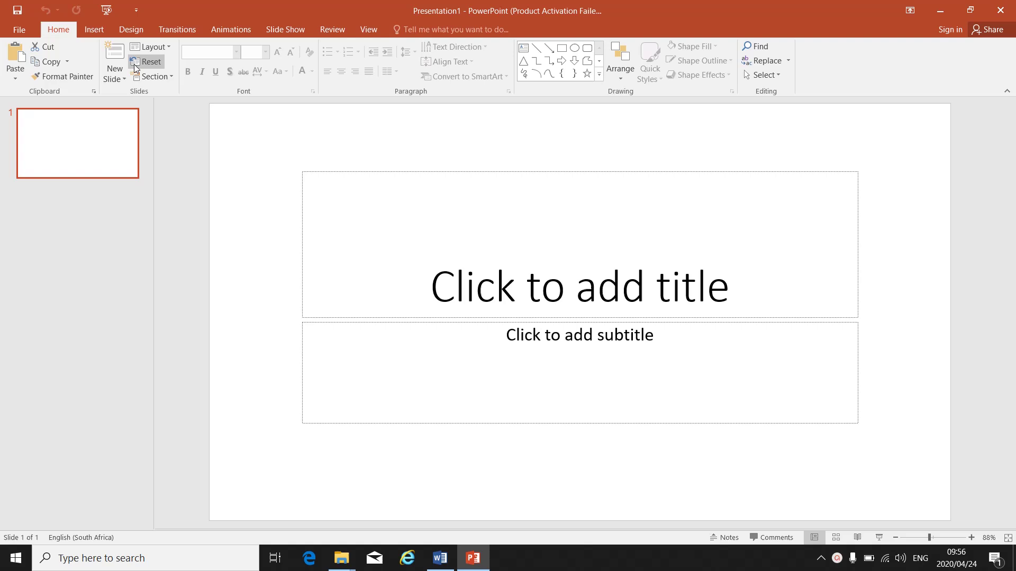
{"action": "left_click", "coordinate": [117, 60]}
{"action": "left_click", "coordinate": [118, 67]}
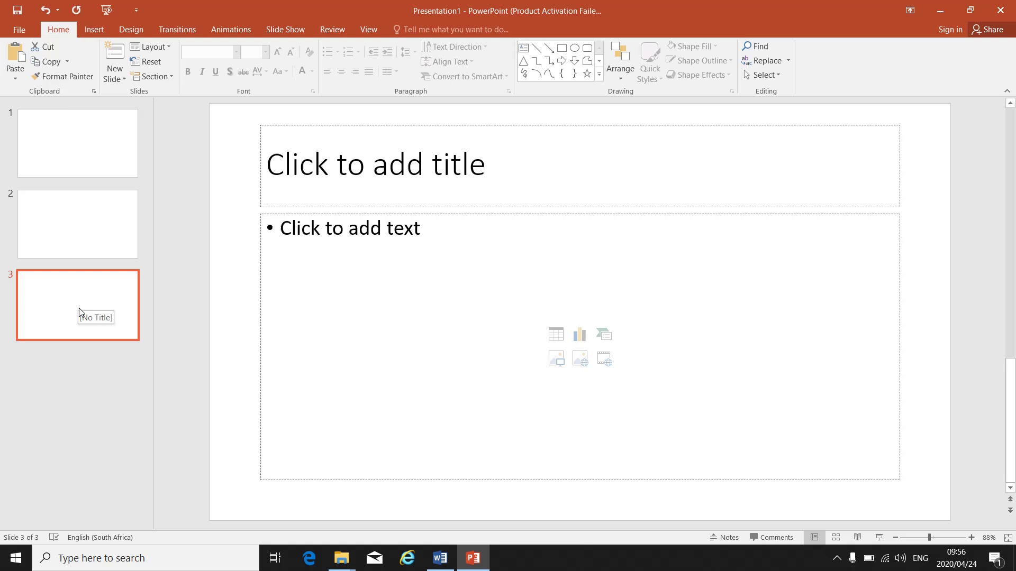
Step: Check slides 1, 2 and 3 by selecting each slide in turn
{"action": "left_click", "coordinate": [82, 209]}
{"action": "left_click", "coordinate": [84, 154]}
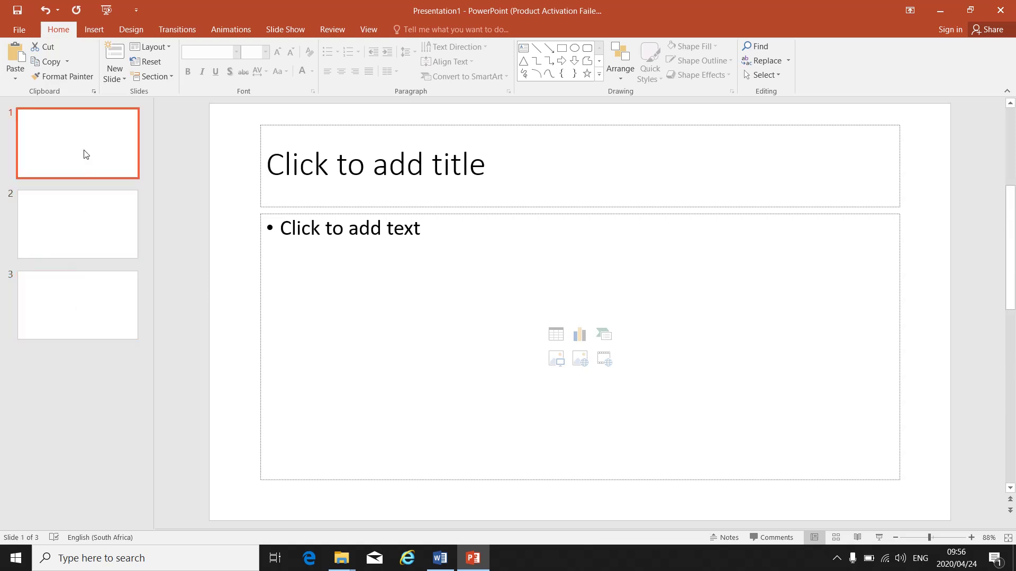
{"action": "left_click", "coordinate": [77, 216]}
{"action": "left_click", "coordinate": [78, 315]}
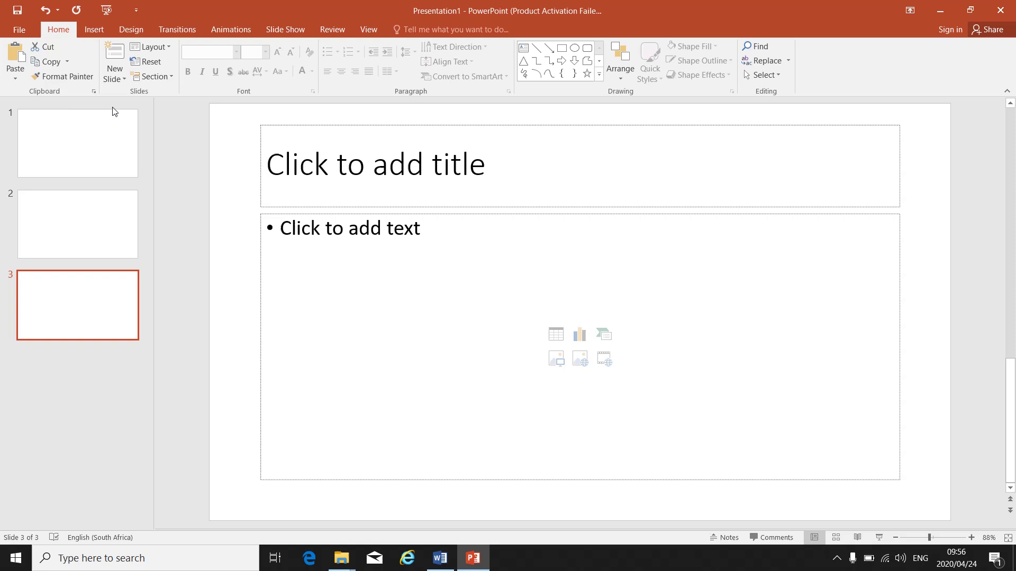
Step: Apply the Comparison layout to slide 2
{"action": "left_click", "coordinate": [85, 138]}
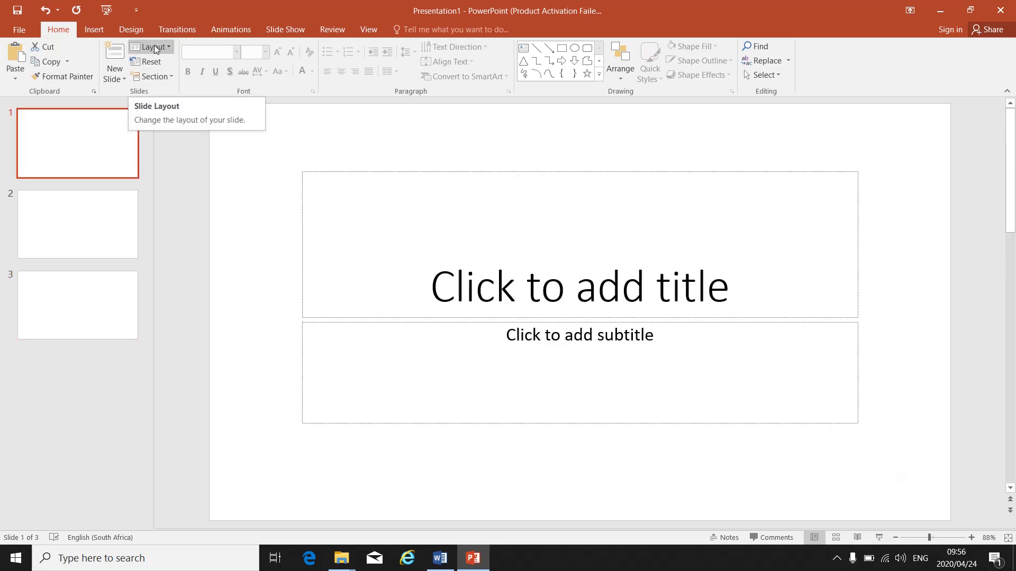
{"action": "left_click", "coordinate": [170, 46]}
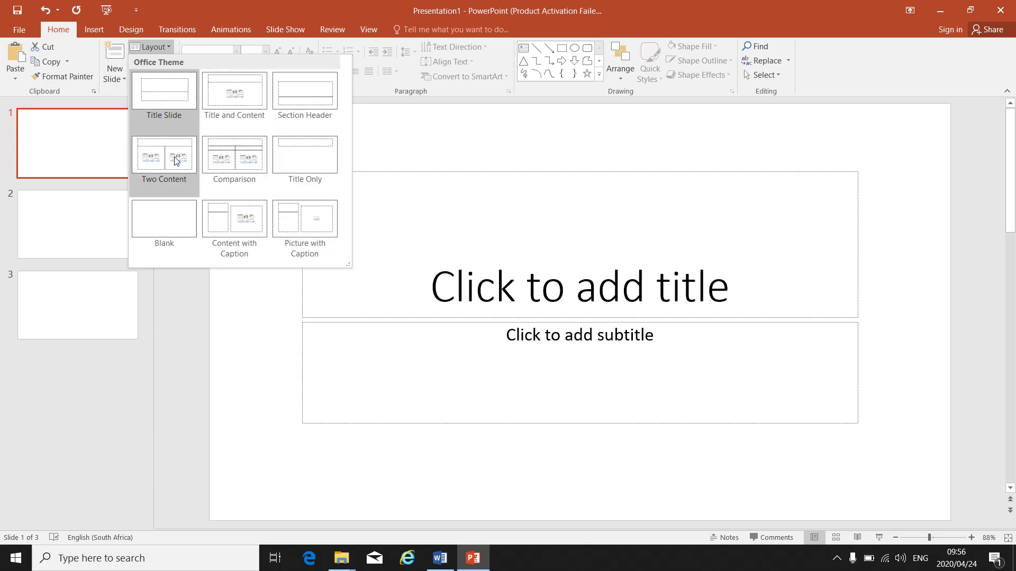
{"action": "left_click", "coordinate": [61, 131]}
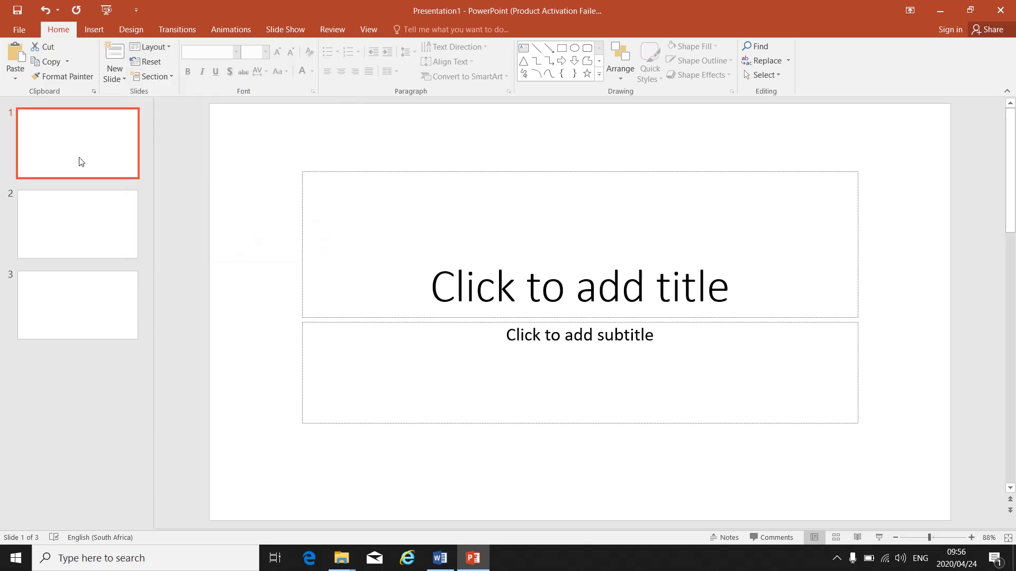
{"action": "left_click", "coordinate": [76, 221]}
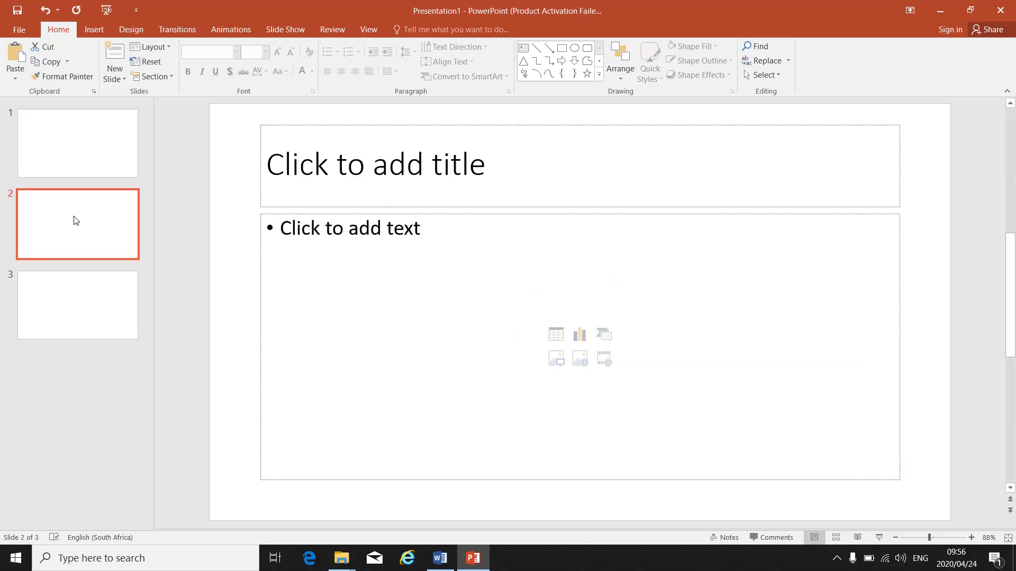
{"action": "left_click", "coordinate": [167, 46]}
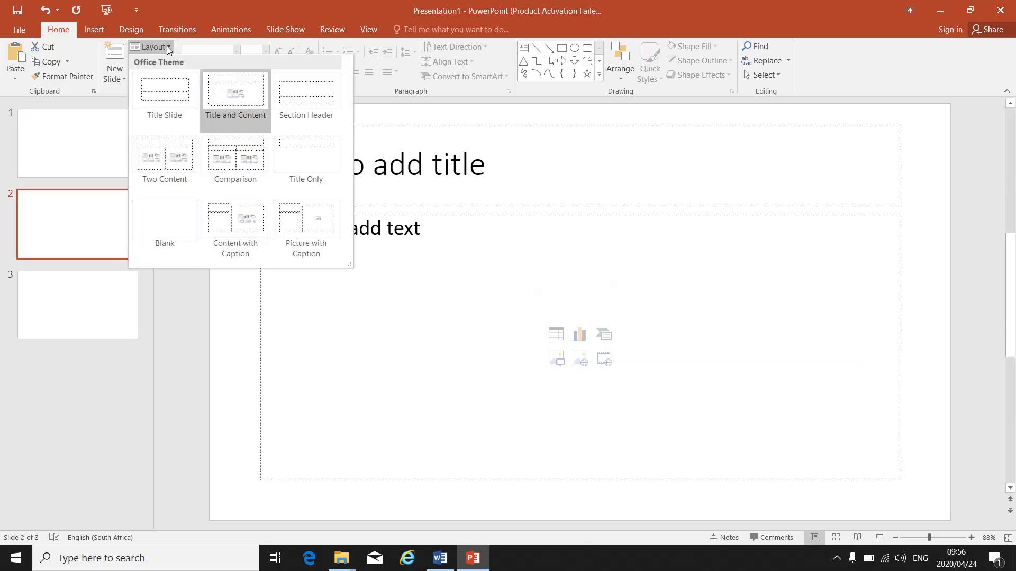
{"action": "left_click", "coordinate": [229, 173]}
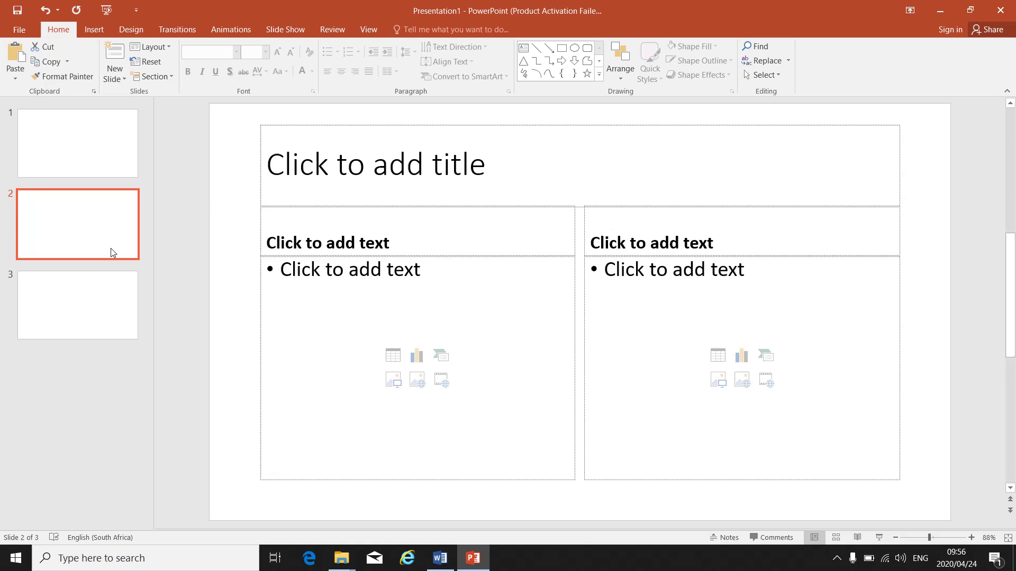
Step: Apply the Title and Content layout to slide 1
{"action": "left_click", "coordinate": [105, 135]}
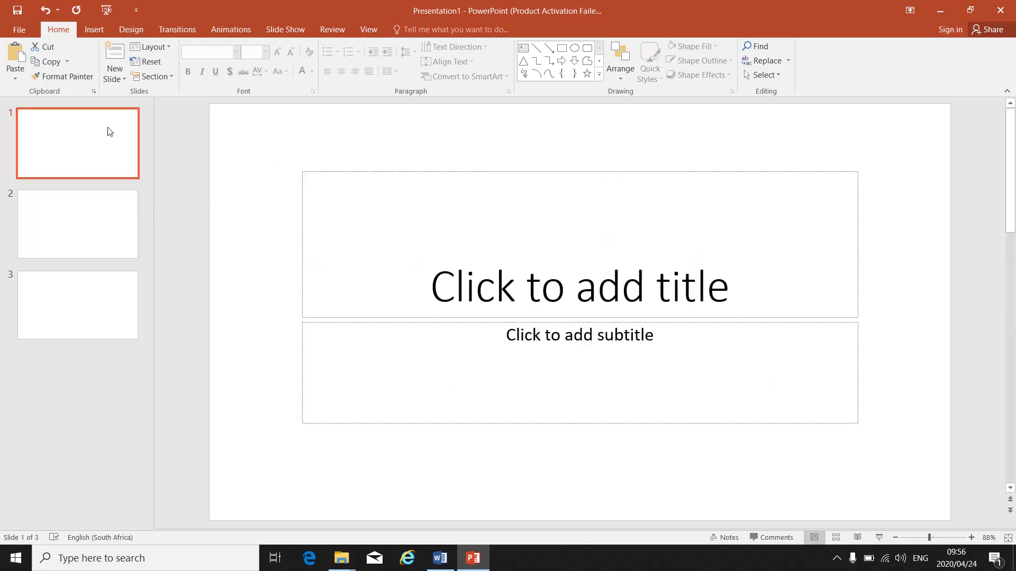
{"action": "left_click", "coordinate": [160, 46]}
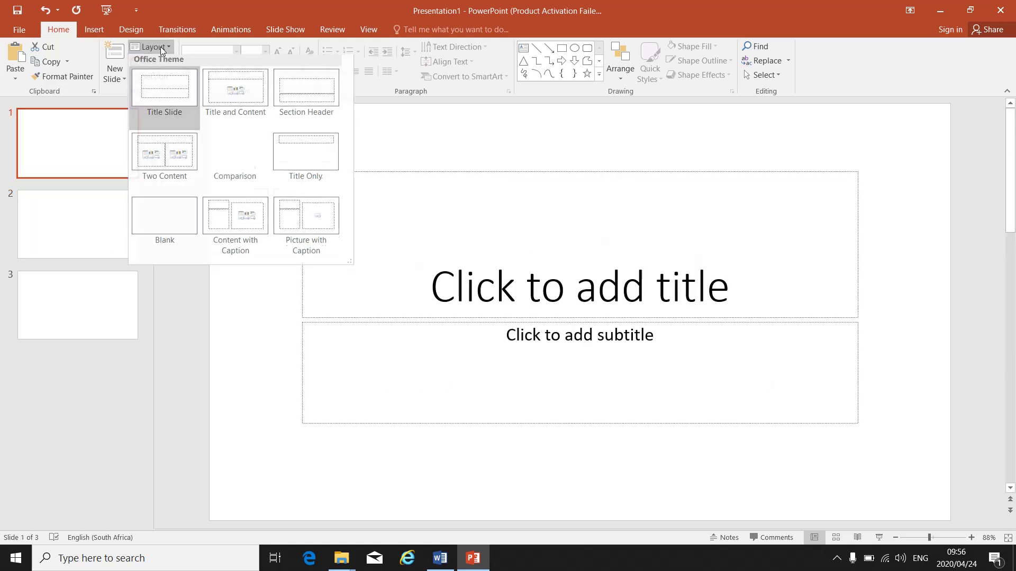
{"action": "left_click", "coordinate": [229, 93]}
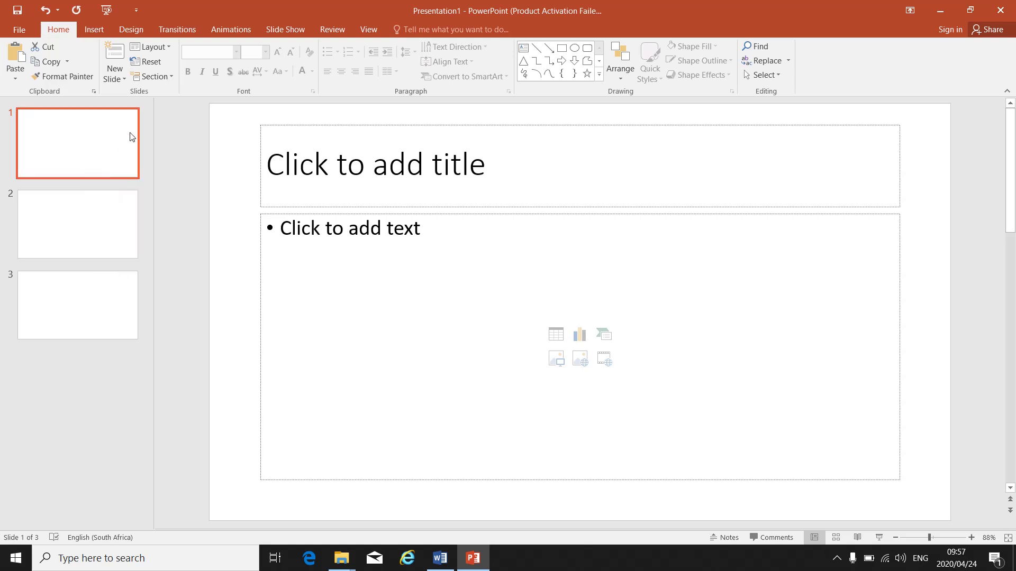
Step: Insert the Cap picture from Desktop > Student files onto slide 1
{"action": "left_click", "coordinate": [91, 32]}
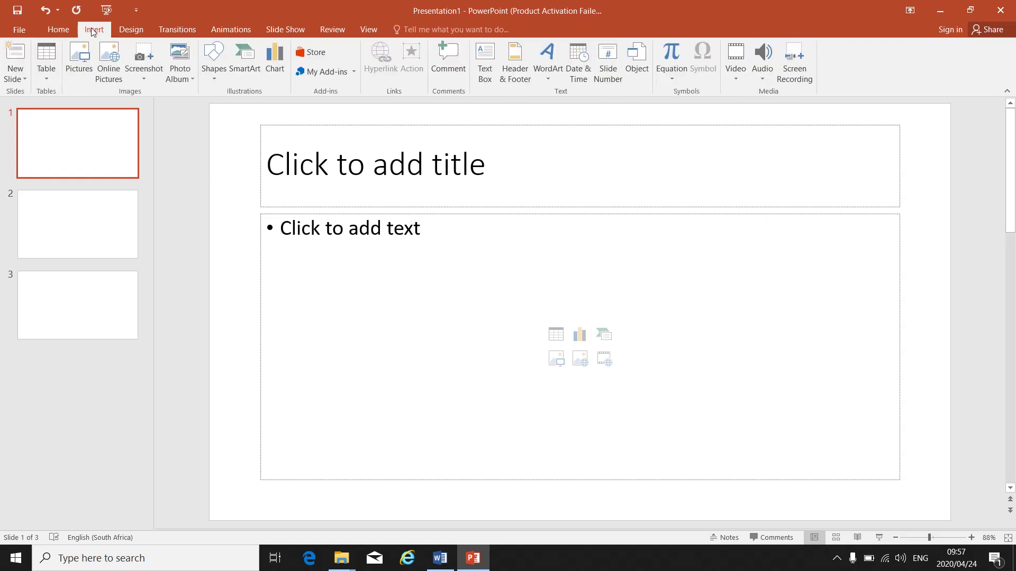
{"action": "left_click", "coordinate": [85, 60]}
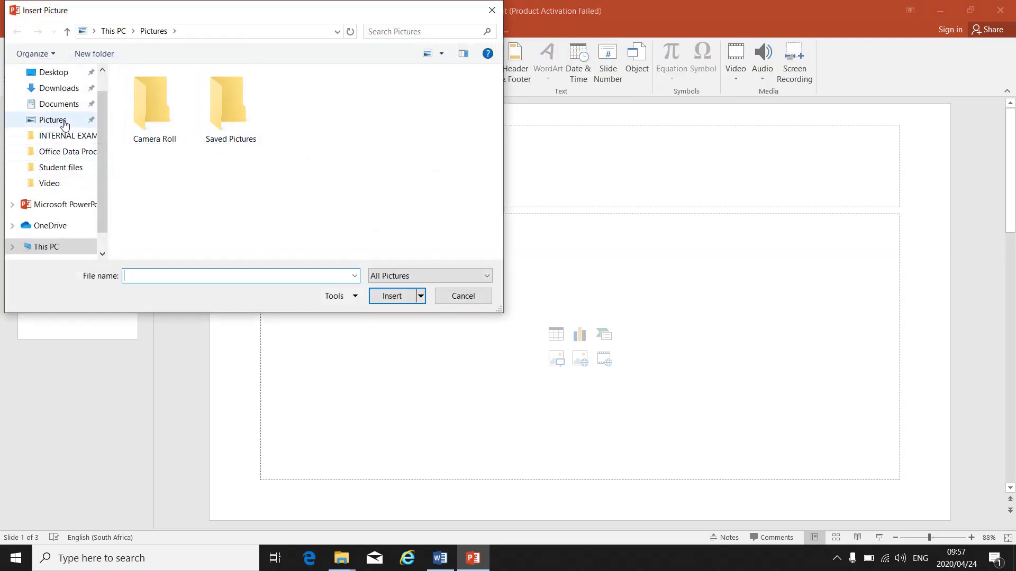
{"action": "left_click", "coordinate": [61, 72]}
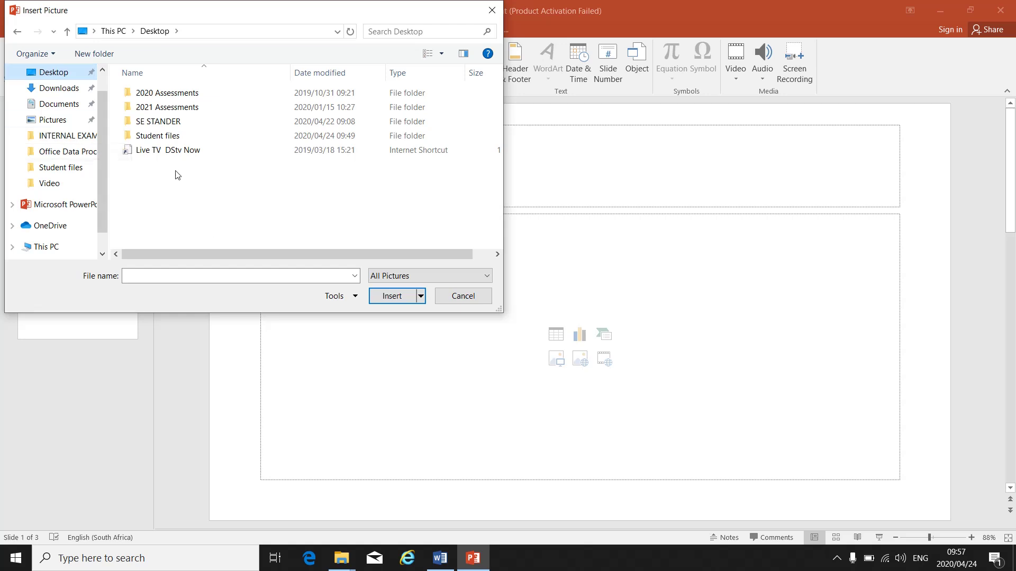
{"action": "double_click", "coordinate": [157, 135]}
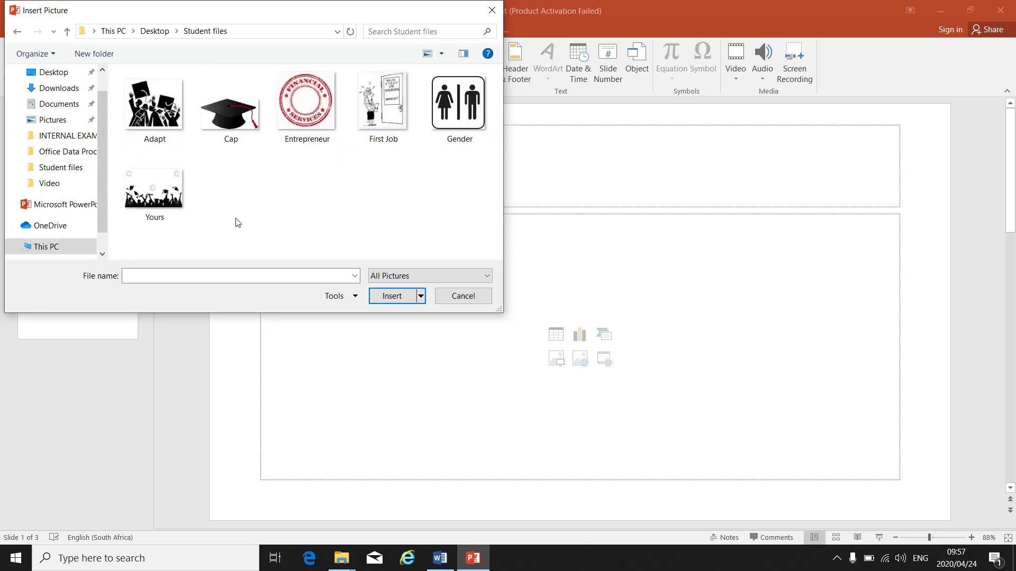
{"action": "left_click", "coordinate": [217, 123]}
{"action": "left_click", "coordinate": [399, 298]}
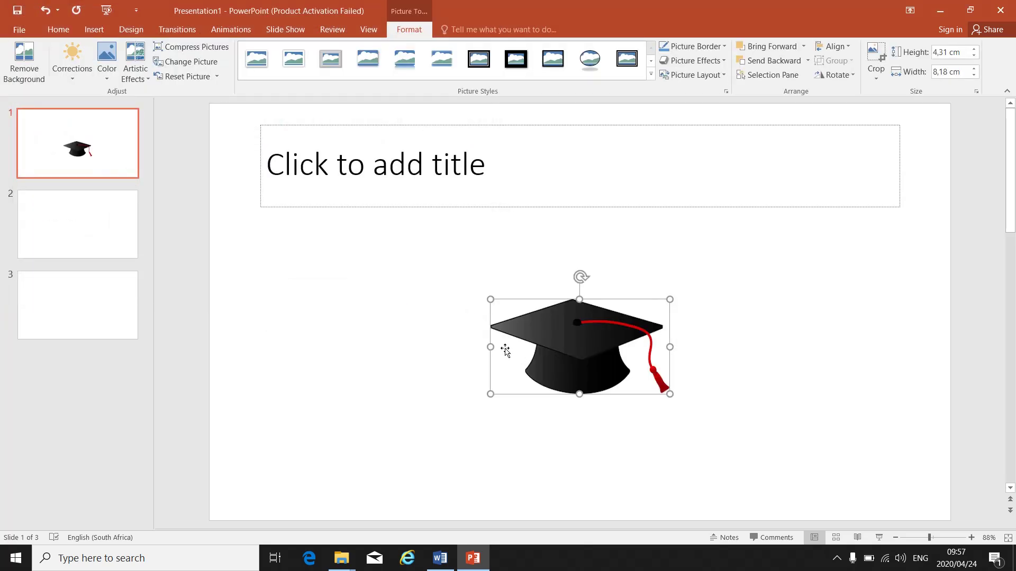
Step: Stretch the cap picture wider and taller to about 17.39 × 9.02 cm
{"action": "left_click_drag", "start_coordinate": [491, 347], "coordinate": [371, 347]}
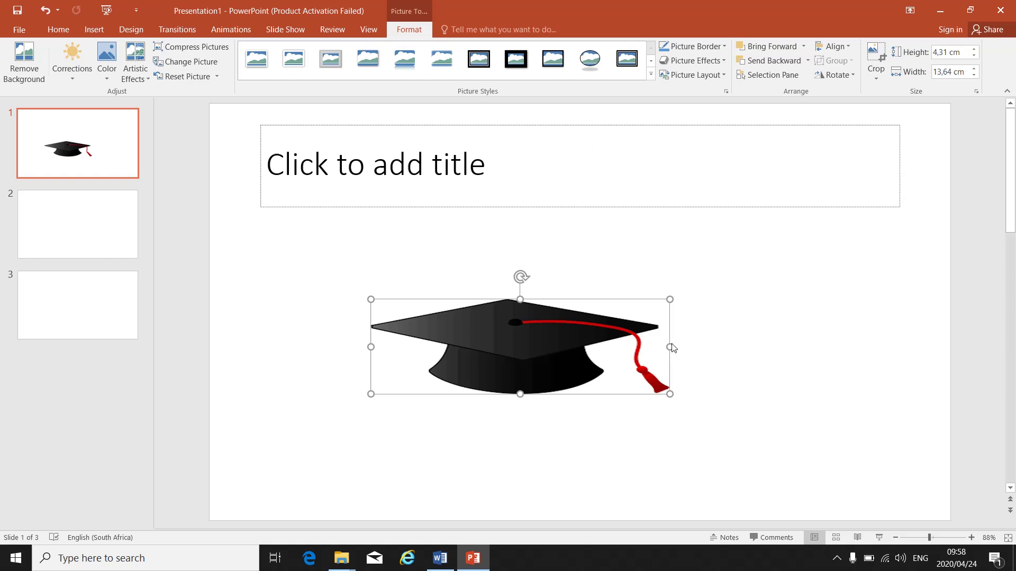
{"action": "left_click_drag", "start_coordinate": [671, 347], "coordinate": [751, 348]}
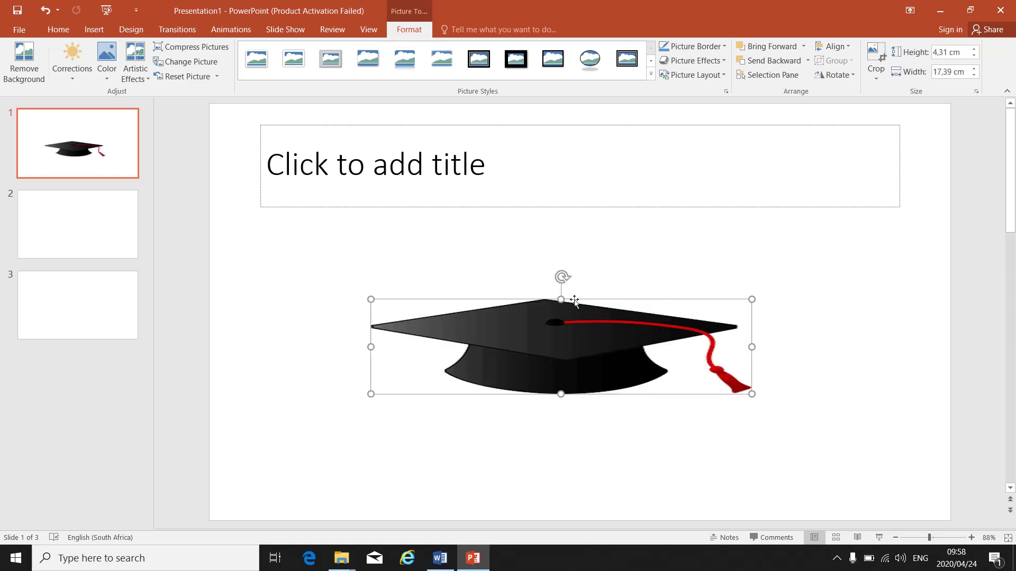
{"action": "left_click_drag", "start_coordinate": [560, 299], "coordinate": [560, 248]}
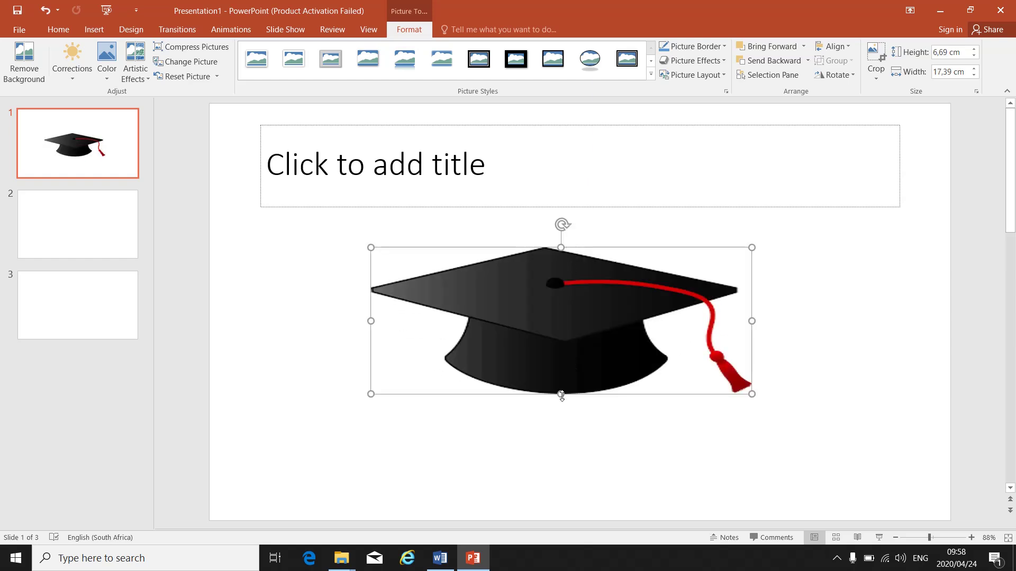
{"action": "left_click_drag", "start_coordinate": [561, 395], "coordinate": [562, 445]}
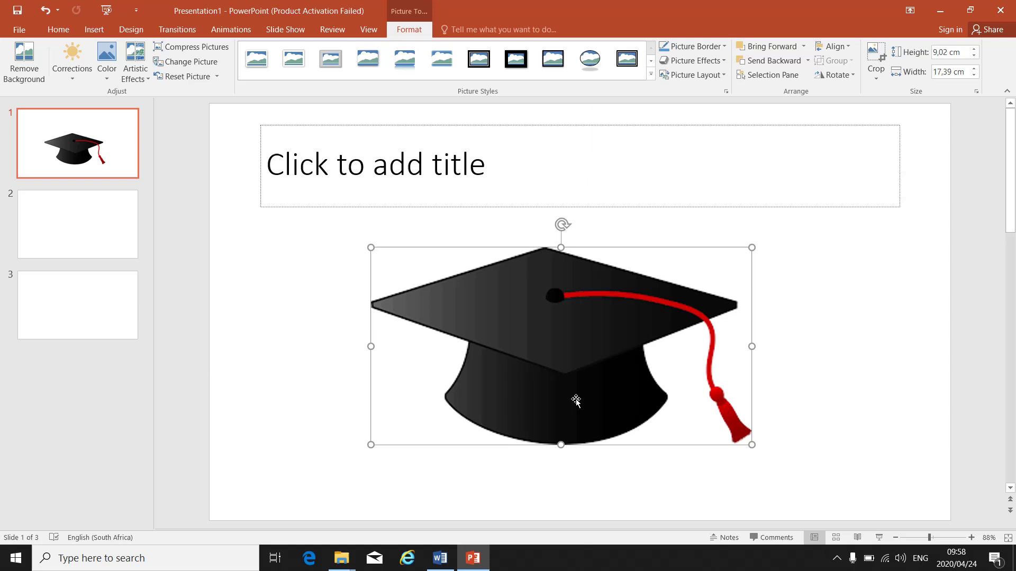
Step: Nudge the graduation cap picture slightly to the right on slide 1
{"action": "left_click_drag", "start_coordinate": [552, 378], "coordinate": [576, 363]}
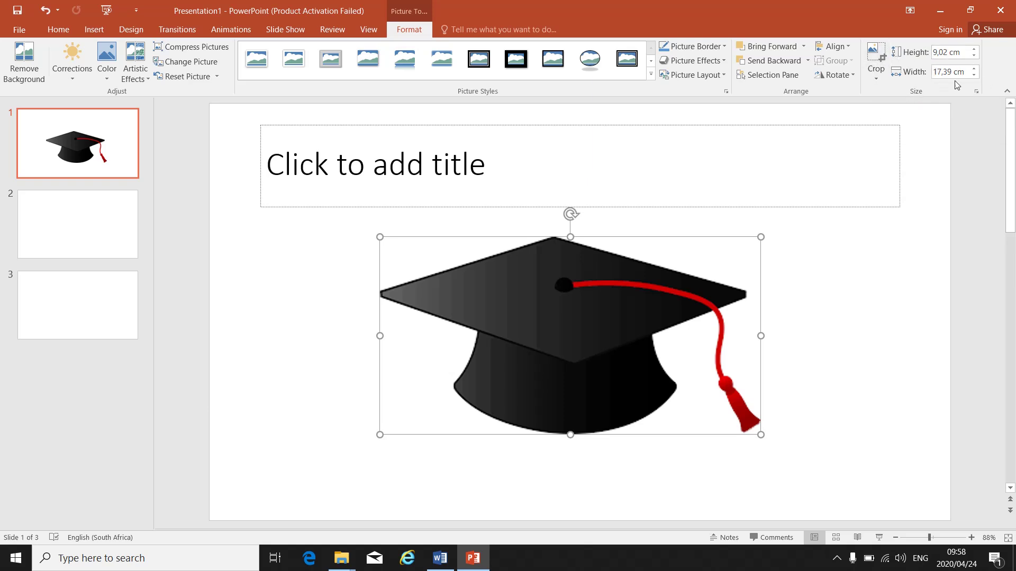
Step: Resize the cap picture to 10 cm high by 19.28 cm wide, then shift it slightly down
{"action": "left_click", "coordinate": [974, 49]}
{"action": "left_click", "coordinate": [974, 50]}
{"action": "left_click", "coordinate": [973, 49]}
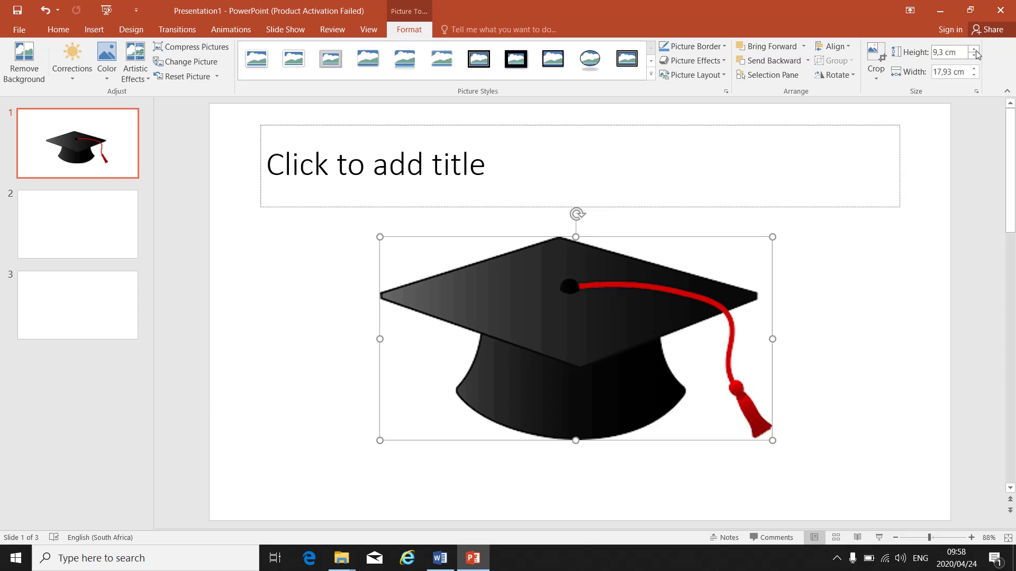
{"action": "left_click", "coordinate": [974, 50]}
{"action": "left_click", "coordinate": [974, 50]}
{"action": "left_click", "coordinate": [975, 49]}
{"action": "left_click", "coordinate": [975, 50]}
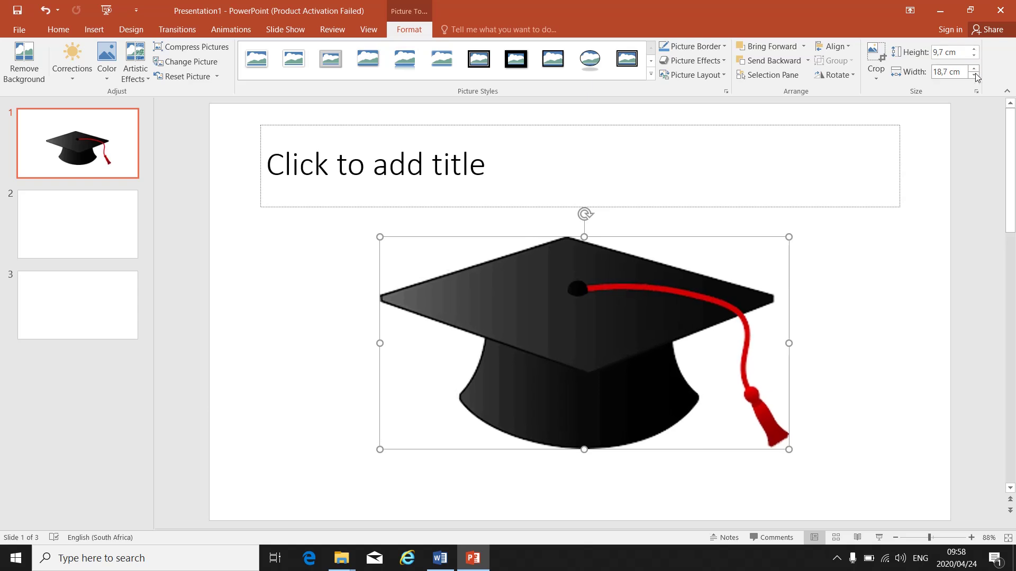
{"action": "left_click", "coordinate": [974, 75]}
{"action": "left_click", "coordinate": [974, 75]}
{"action": "left_click", "coordinate": [974, 76]}
{"action": "left_click", "coordinate": [974, 75]}
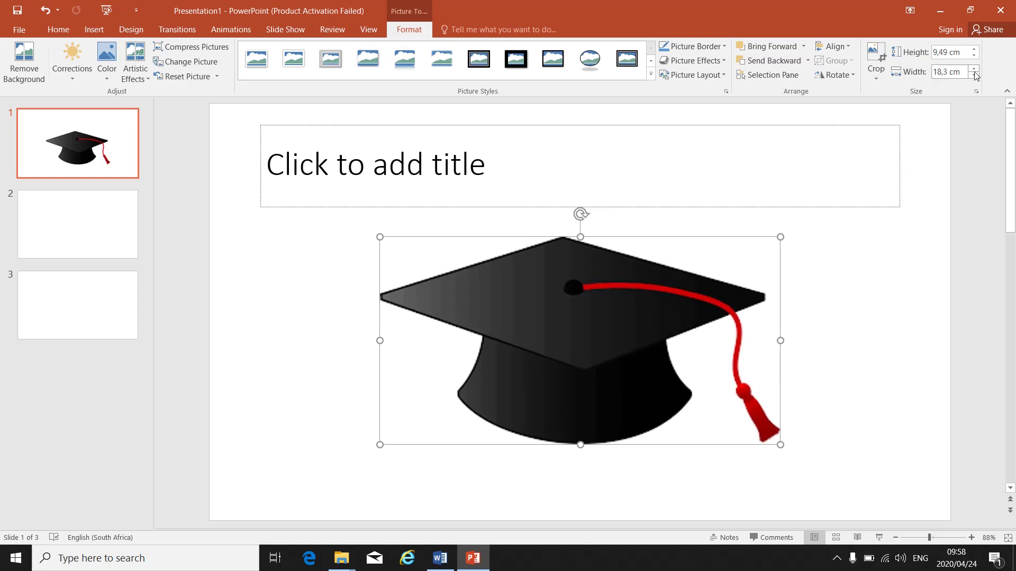
{"action": "left_click", "coordinate": [974, 68]}
{"action": "left_click", "coordinate": [974, 68]}
{"action": "left_click", "coordinate": [974, 68]}
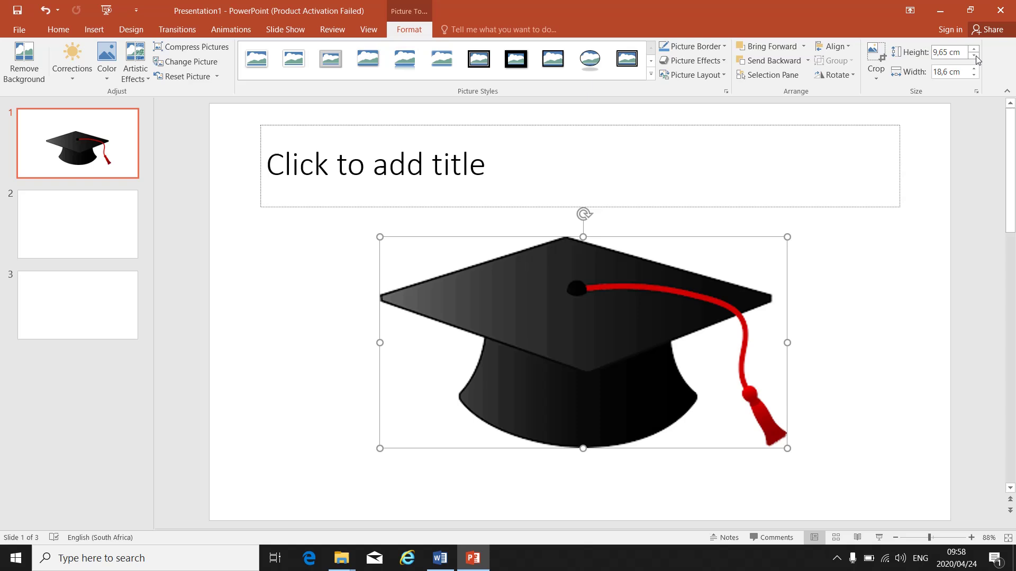
{"action": "left_click", "coordinate": [975, 49]}
{"action": "left_click", "coordinate": [975, 50]}
{"action": "left_click", "coordinate": [975, 49]}
{"action": "left_click", "coordinate": [975, 49]}
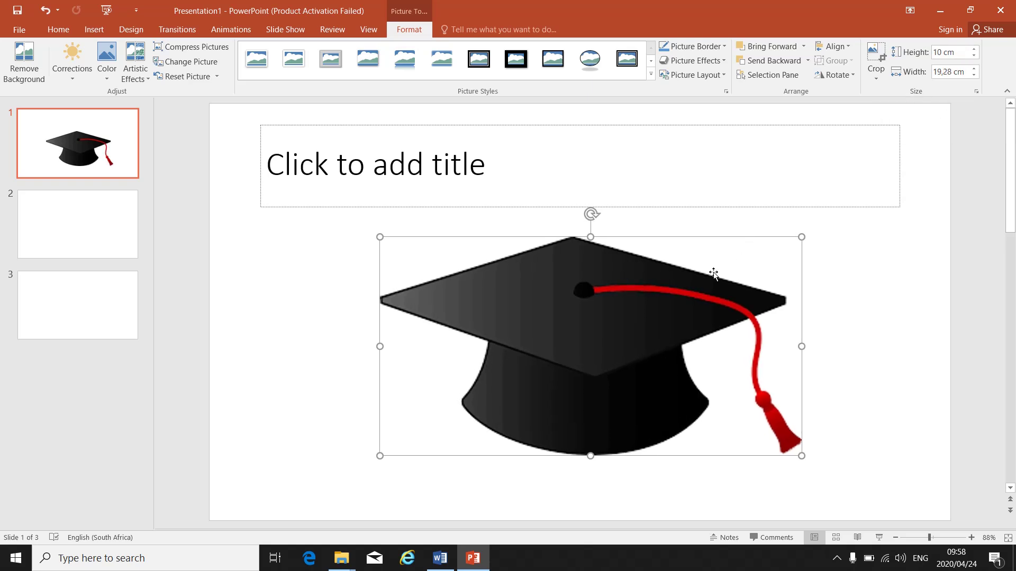
{"action": "mouse_move", "coordinate": [714, 273]}
{"action": "left_mouse_down"}
{"action": "mouse_move", "coordinate": [692, 271]}
{"action": "mouse_move", "coordinate": [706, 288]}
{"action": "left_mouse_up"}
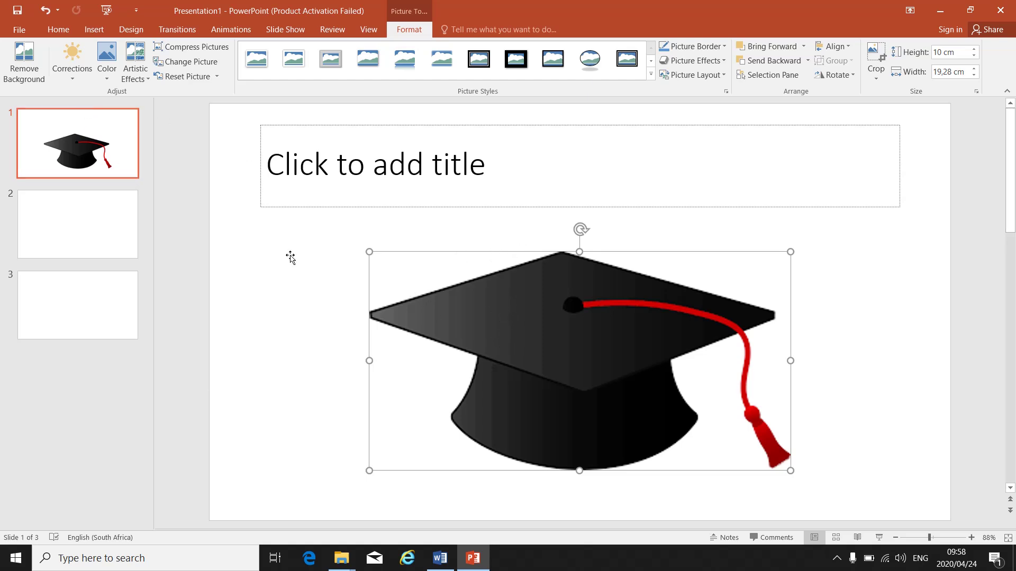
Step: Delete the cap picture and place the cursor in slide 1's title placeholder
{"action": "left_click", "coordinate": [263, 254]}
{"action": "left_click", "coordinate": [533, 324]}
{"action": "key", "text": "Delete"}
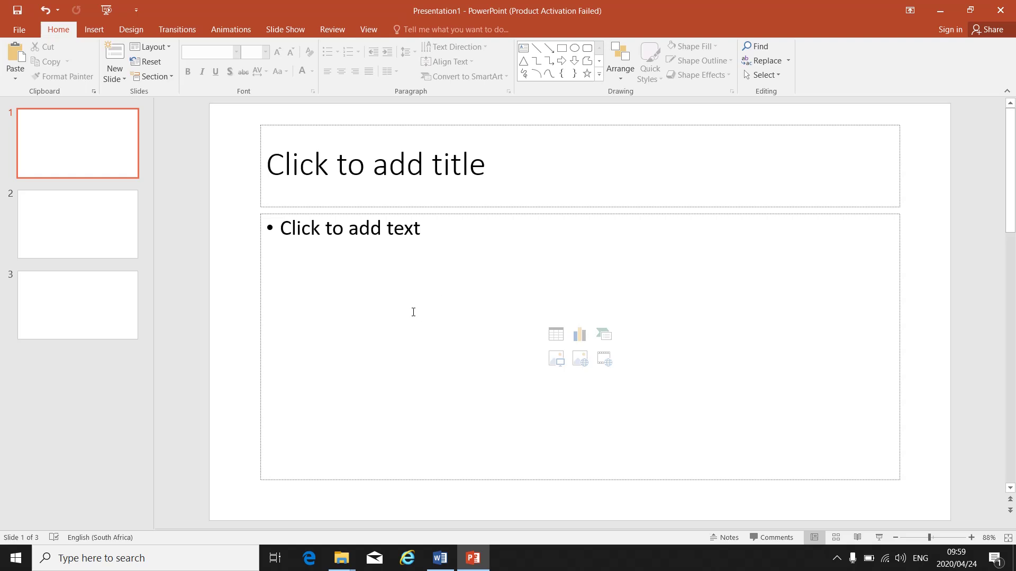
{"action": "left_click", "coordinate": [312, 168]}
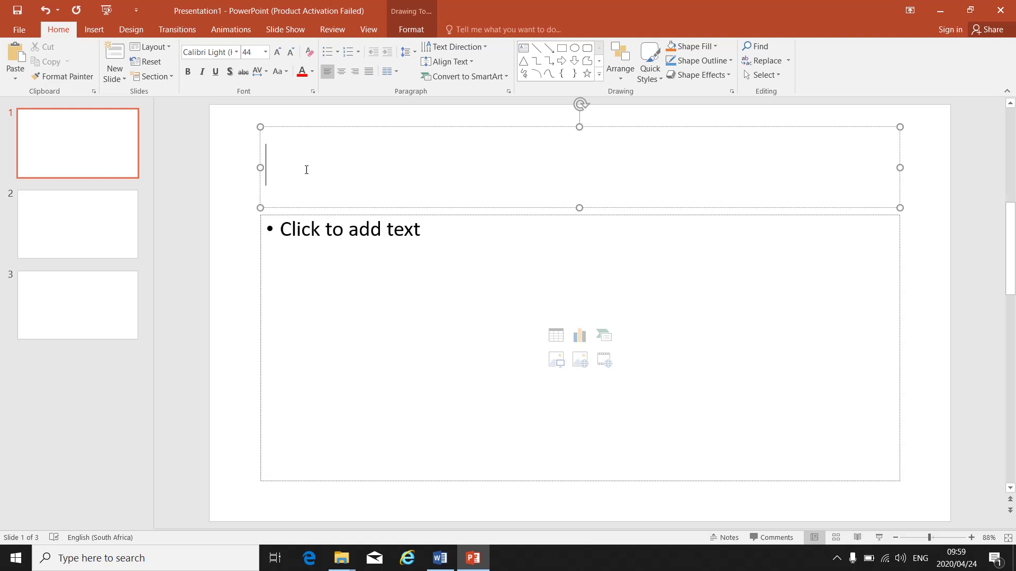
Step: Type 'ODP LEVEL 4' as the slide 1 title and select the text
{"action": "type", "text": "ODP LEVEL 4"}
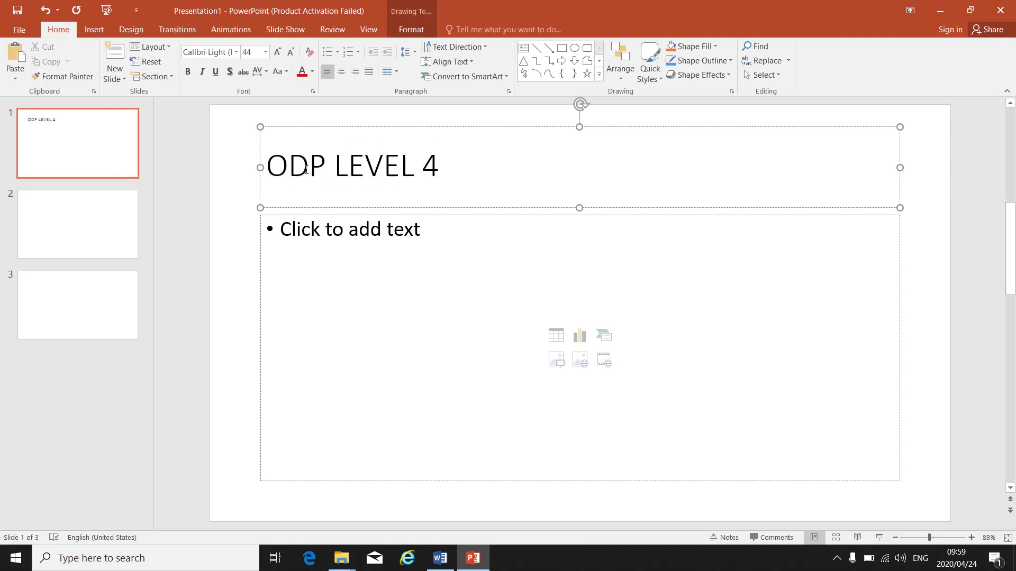
{"action": "left_click_drag", "start_coordinate": [272, 161], "coordinate": [447, 168]}
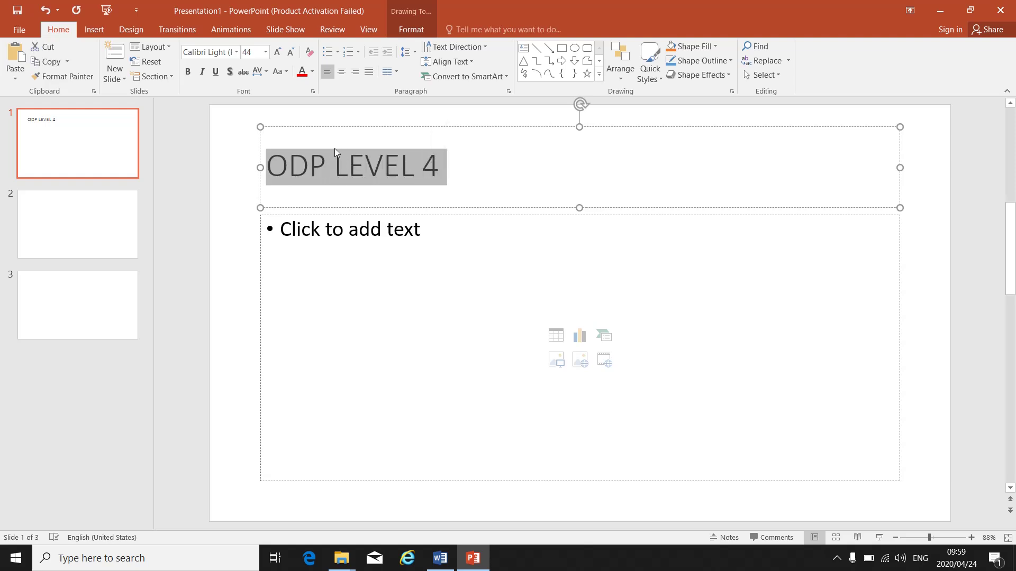
Step: Set the title font to Arial Black at size 72
{"action": "left_click", "coordinate": [237, 52]}
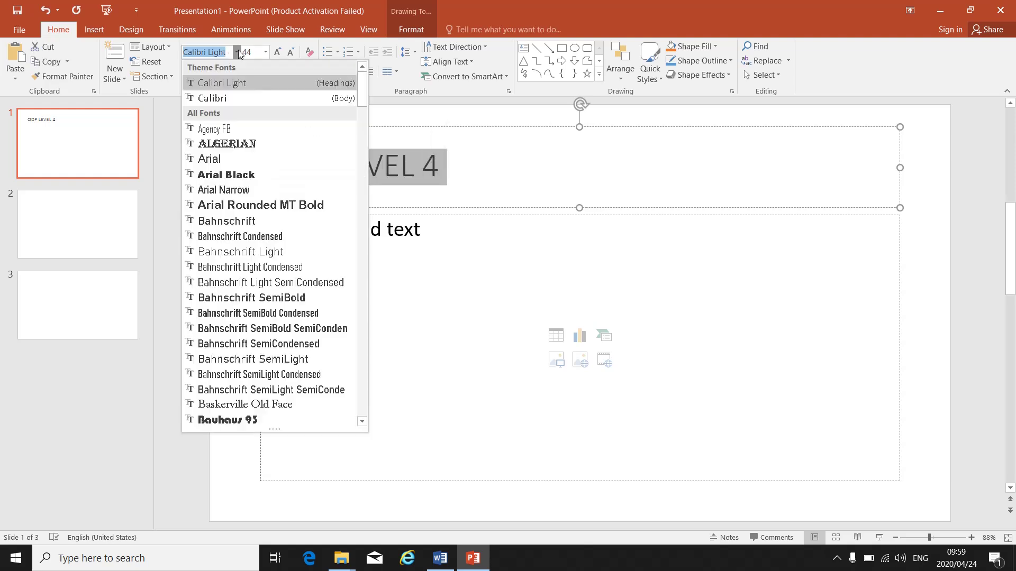
{"action": "left_click", "coordinate": [227, 172]}
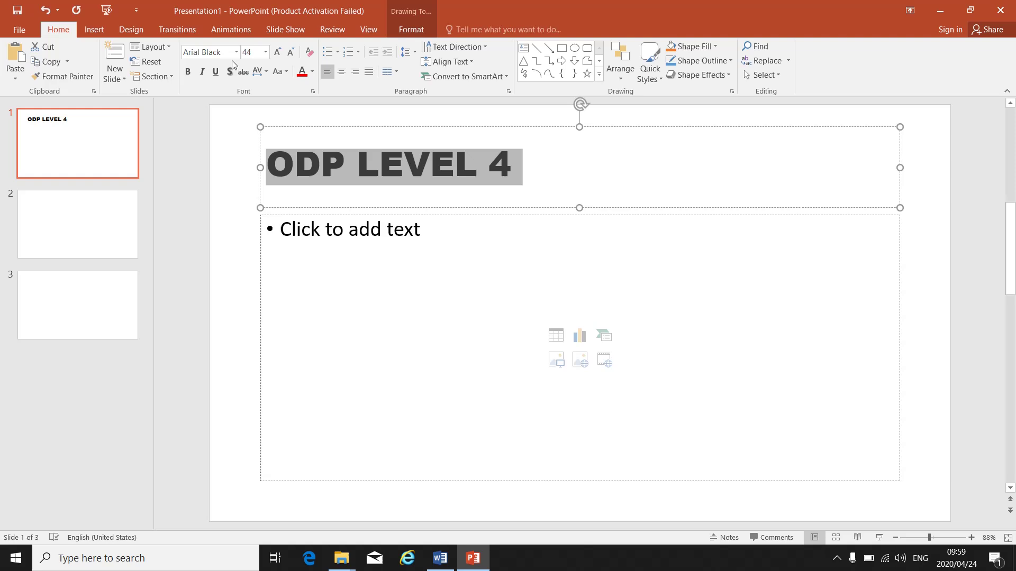
{"action": "left_click", "coordinate": [265, 52]}
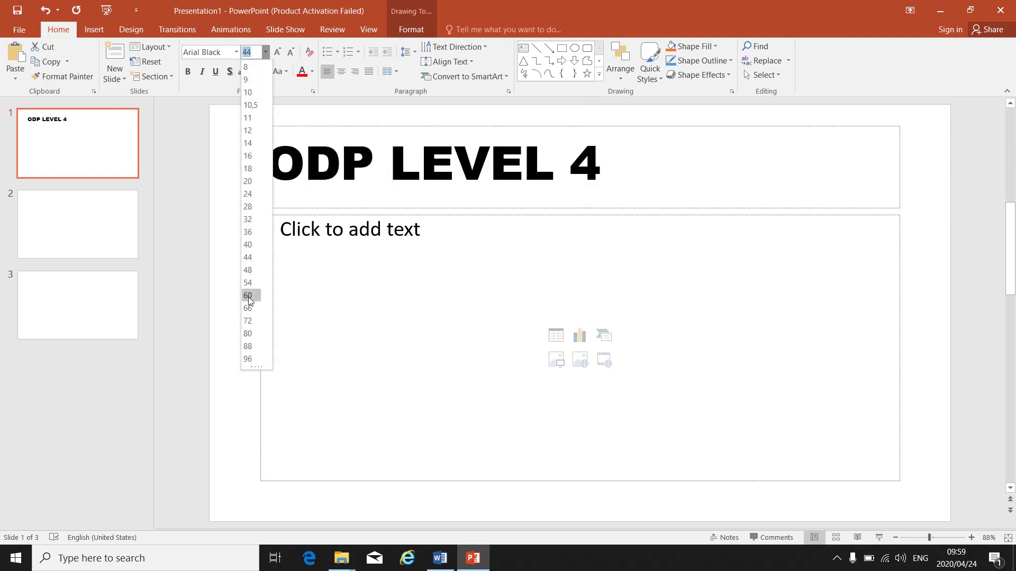
{"action": "left_click", "coordinate": [248, 321]}
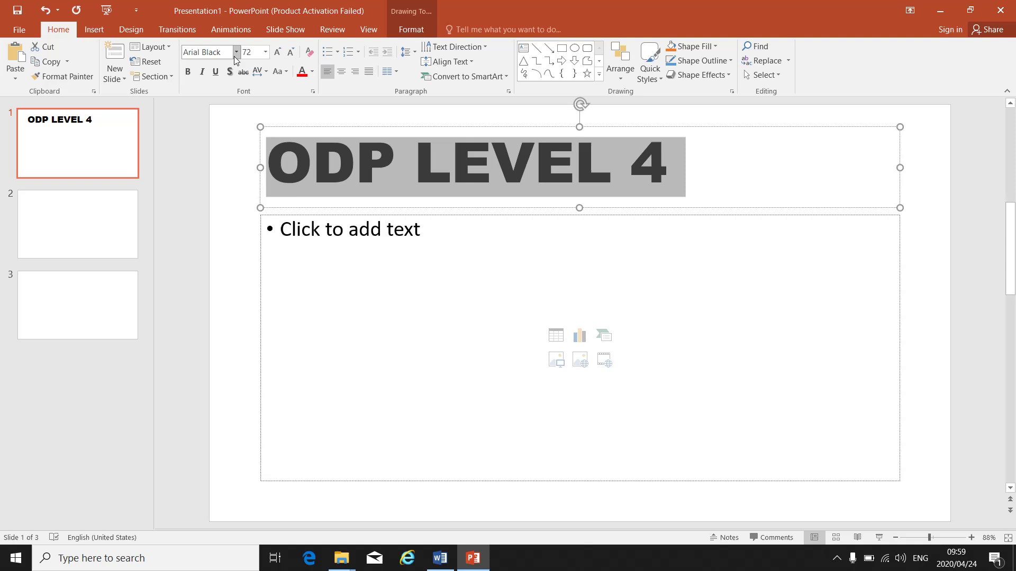
Step: Make the title bold, italic and underlined
{"action": "left_click", "coordinate": [188, 71]}
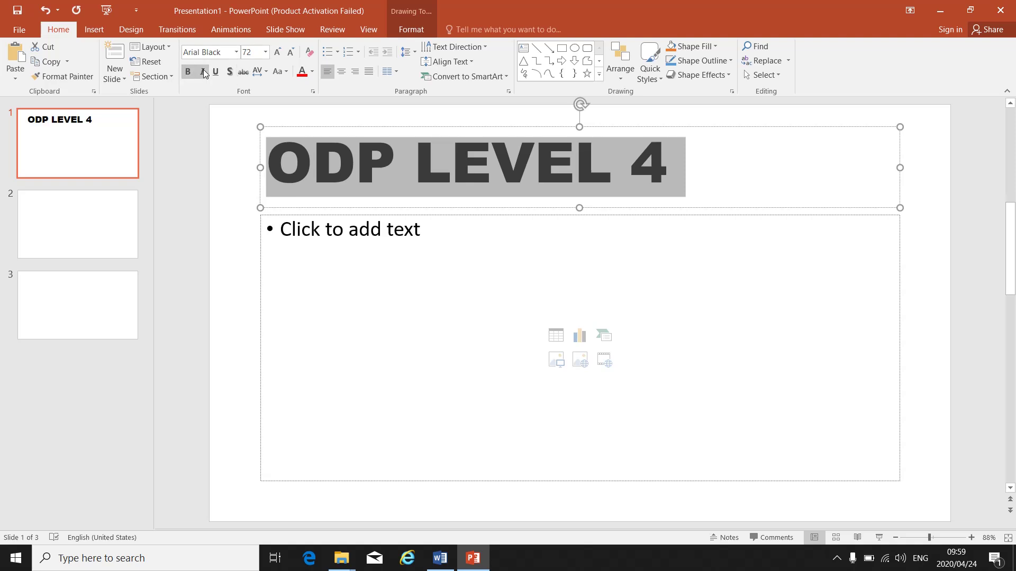
{"action": "left_click", "coordinate": [203, 72]}
{"action": "left_click", "coordinate": [215, 72]}
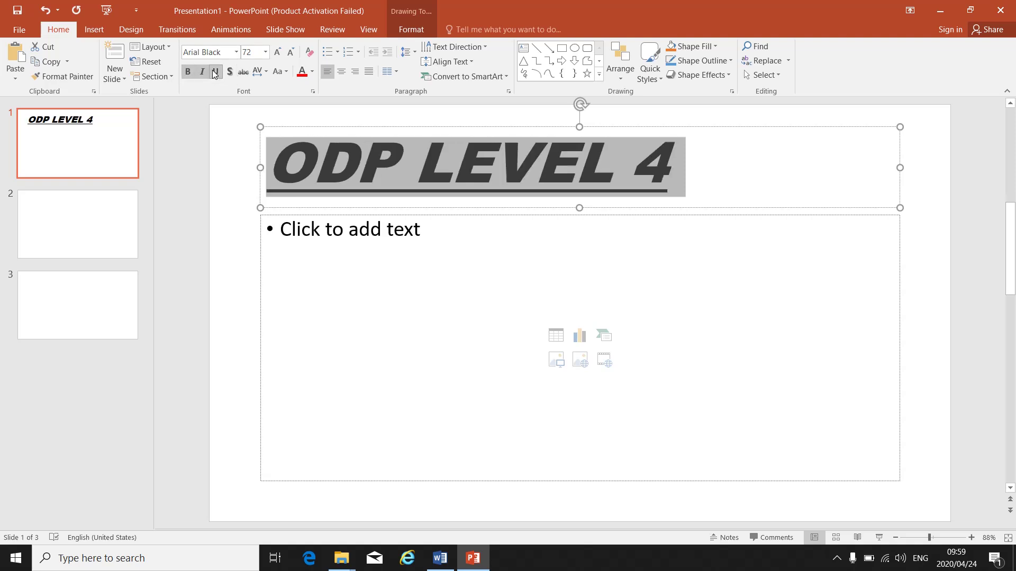
{"action": "left_click", "coordinate": [215, 72]}
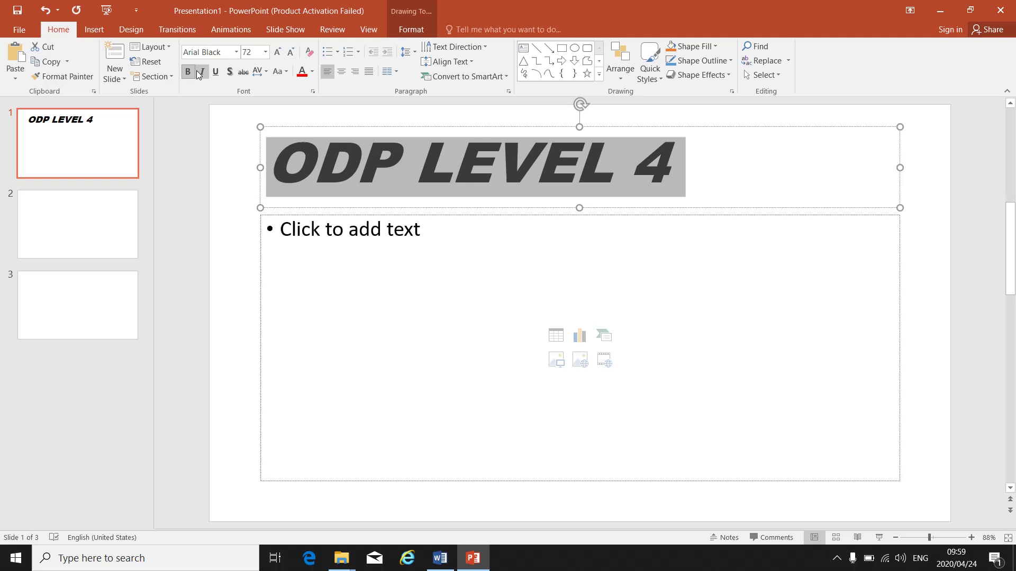
{"action": "left_click", "coordinate": [215, 72]}
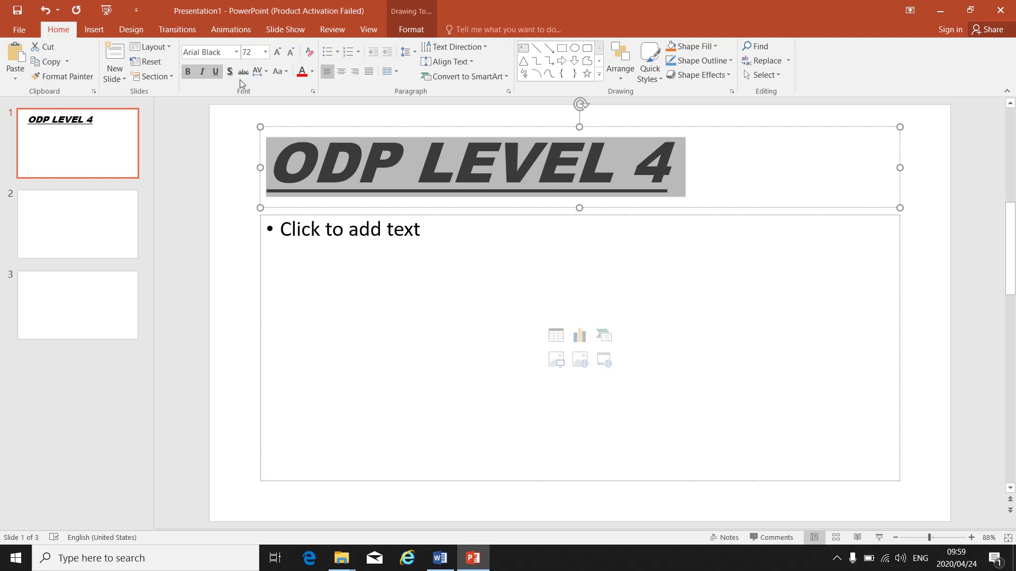
Step: Review slides 2 and 3, return to slide 1, and show its Layout gallery
{"action": "left_click", "coordinate": [87, 240]}
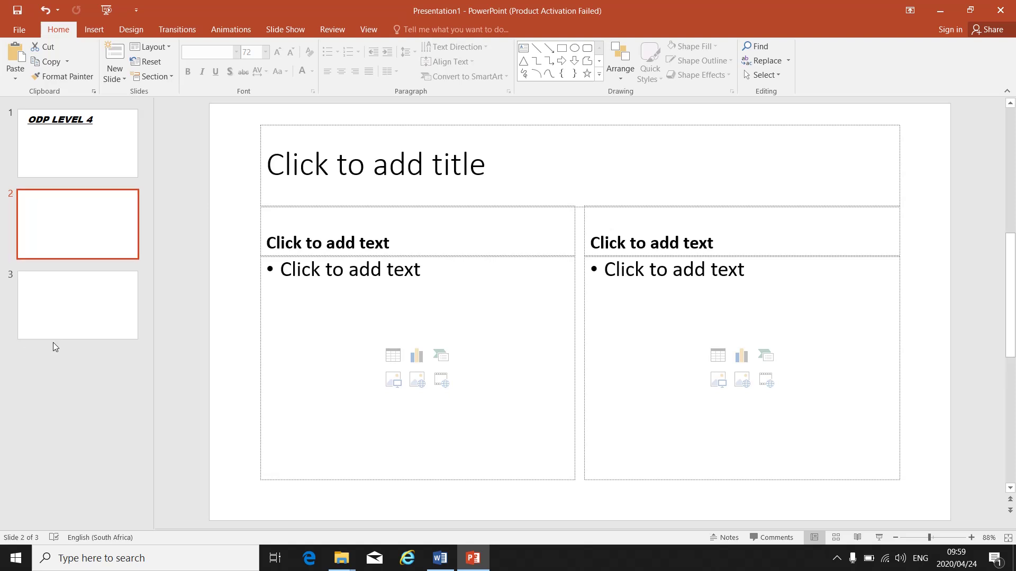
{"action": "left_click", "coordinate": [55, 320]}
{"action": "left_click", "coordinate": [77, 137]}
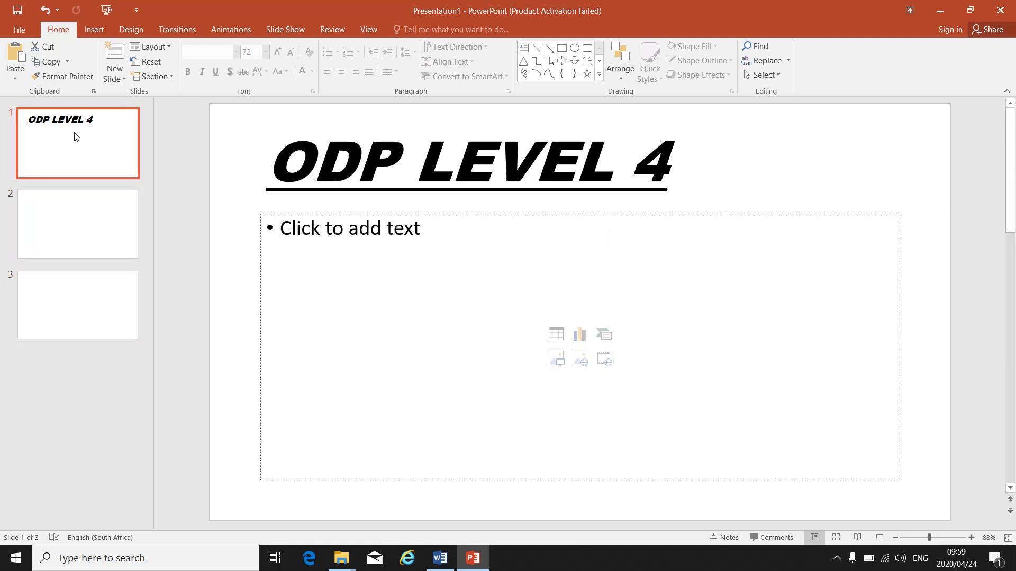
{"action": "left_click", "coordinate": [170, 45]}
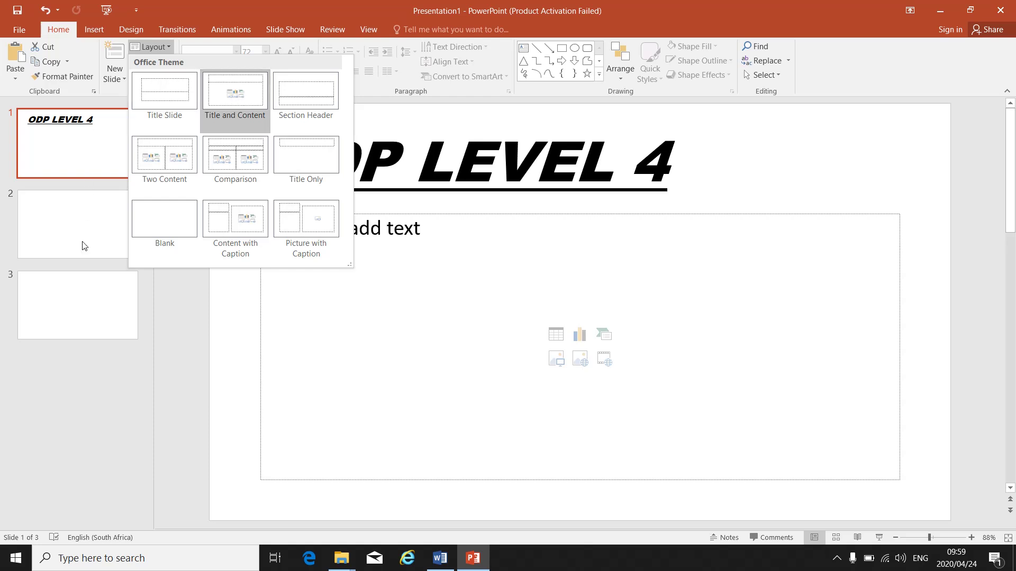
Step: Reapply the Title and Content layout to slide 1, then add a Title Only slide as slide 2
{"action": "left_click", "coordinate": [224, 87]}
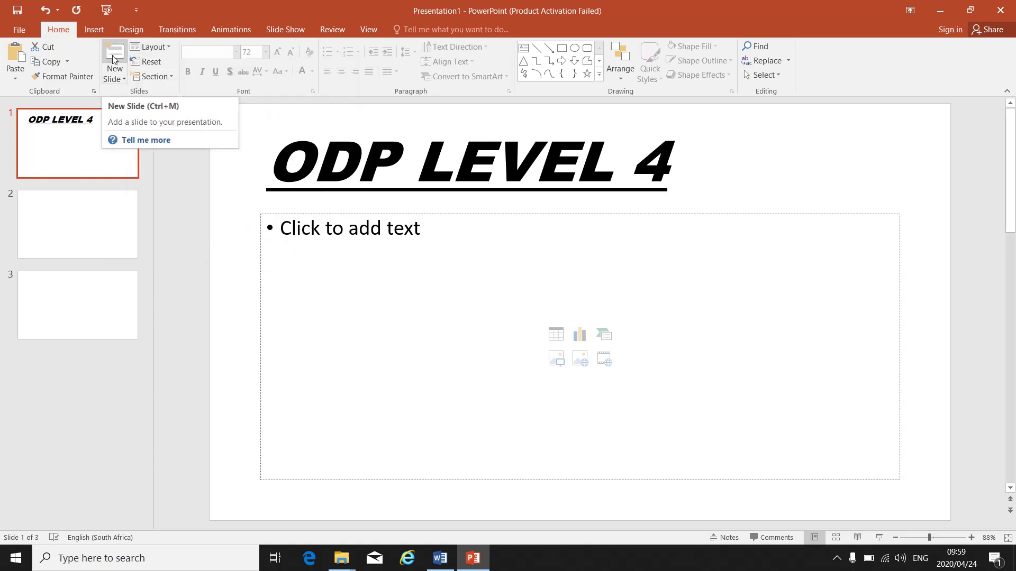
{"action": "left_click", "coordinate": [124, 79]}
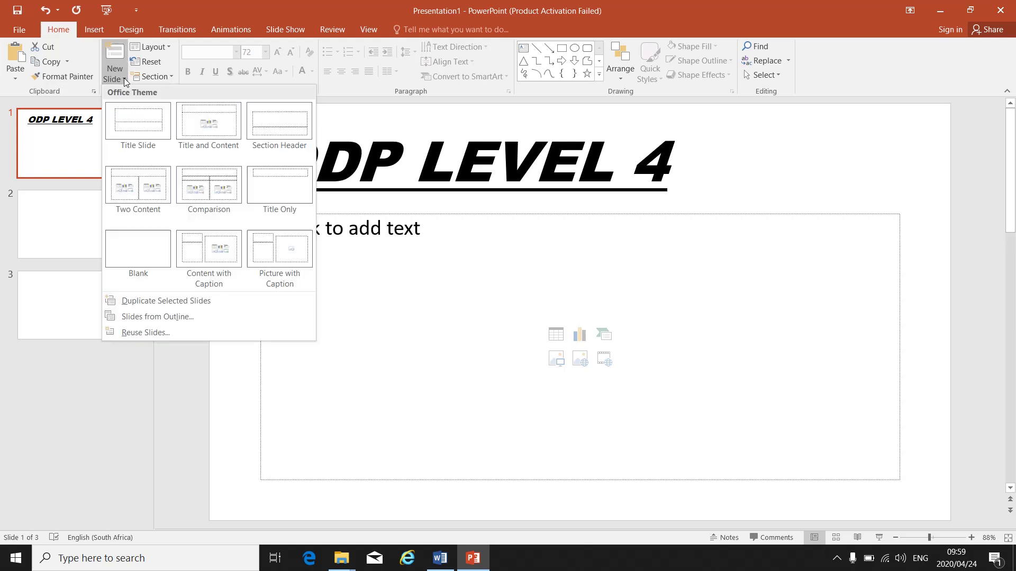
{"action": "left_click", "coordinate": [265, 190]}
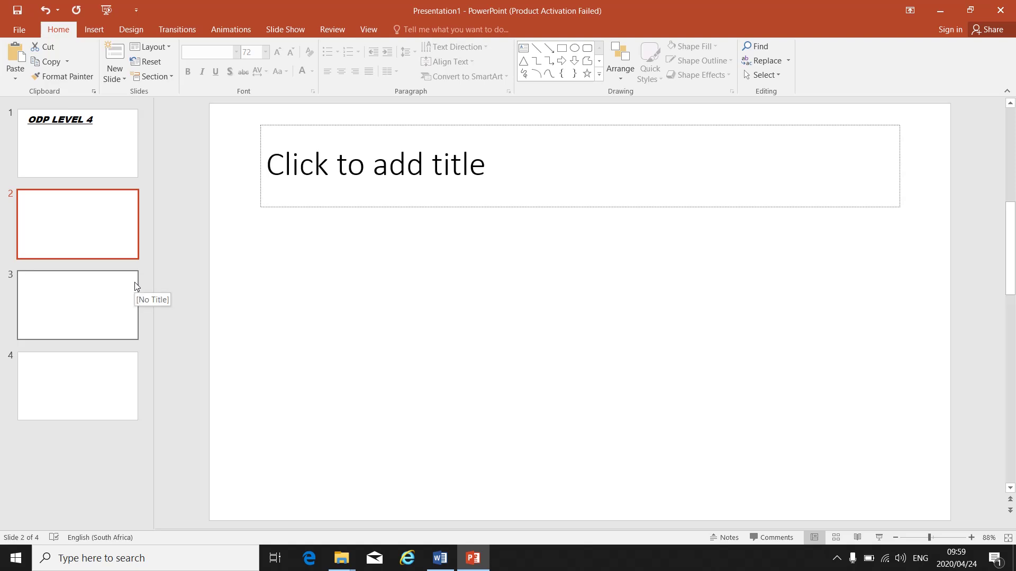